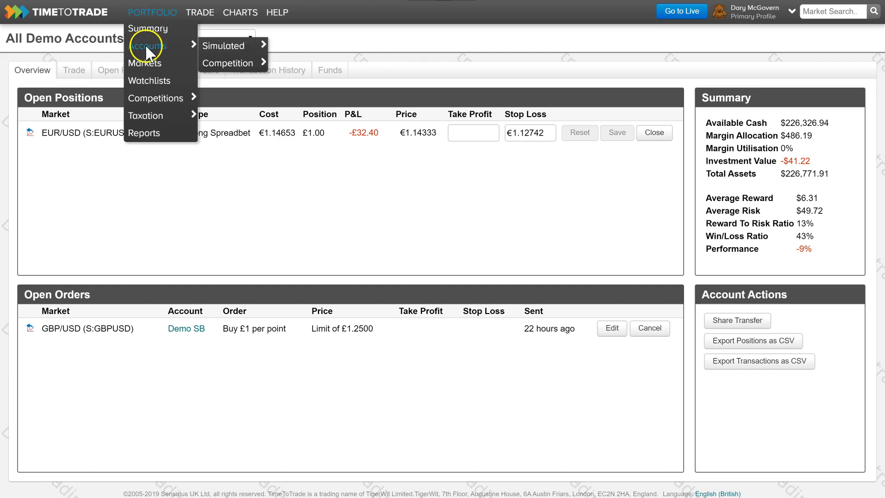
- Dismiss the navigation menu to reveal the All Demo Accounts overview
left_click(76, 204)
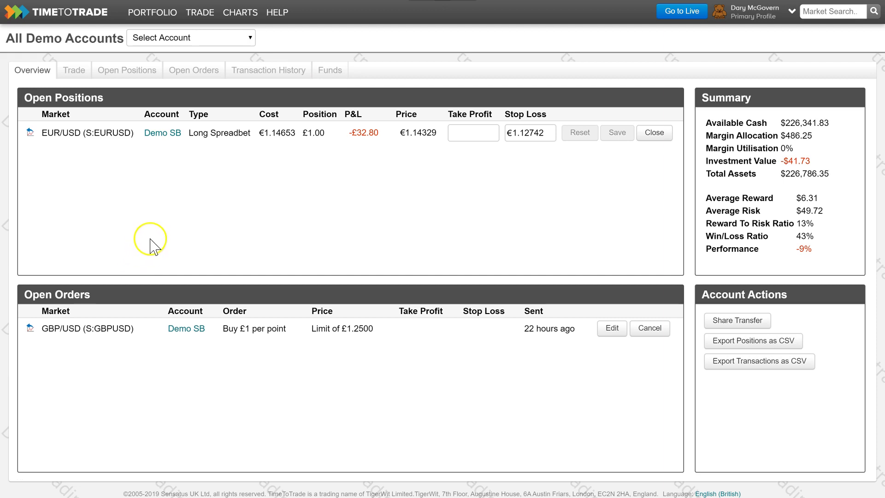
left_click(250, 39)
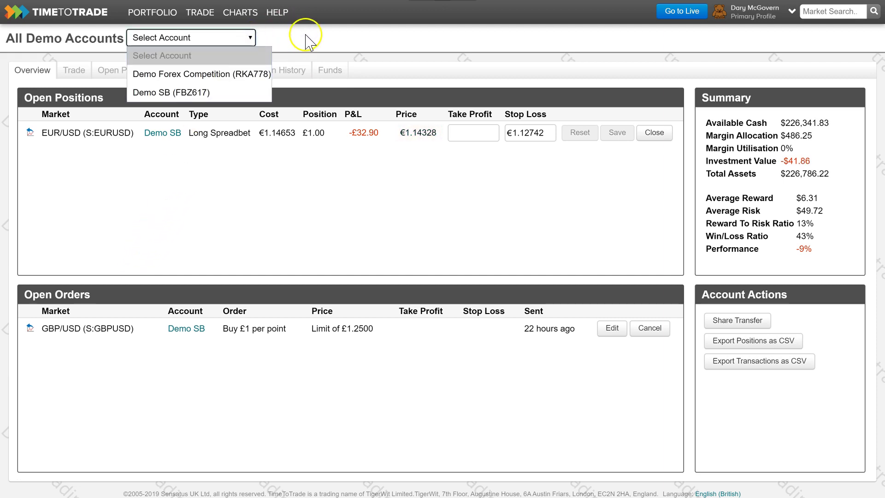
left_click(321, 200)
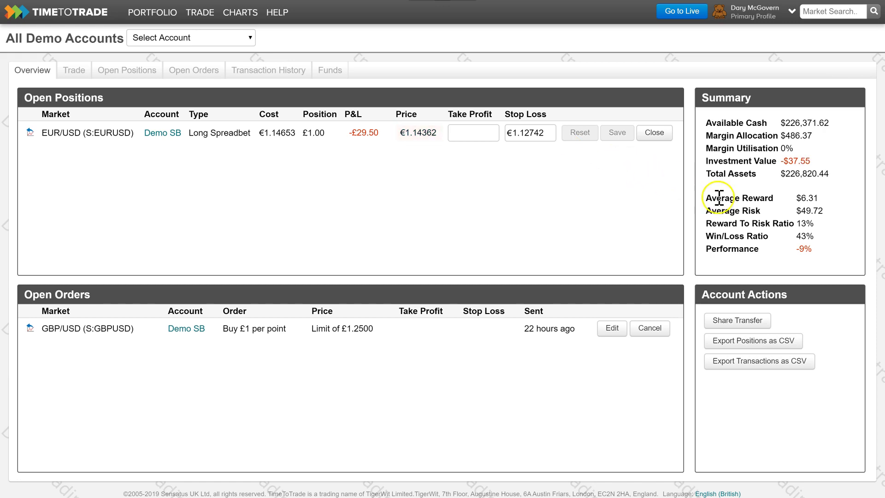
left_click(744, 320)
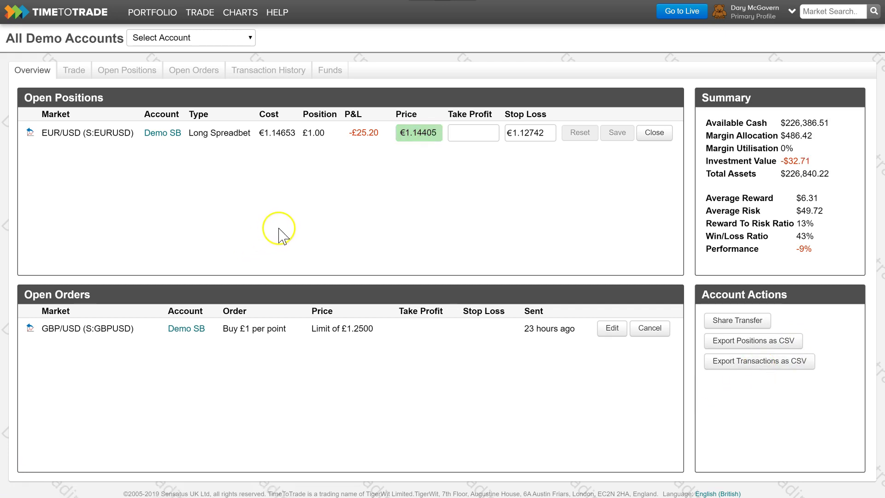
- Save a €1.15 take-profit and €1.12 stop-loss on the EUR/USD position
left_click(467, 133)
type("€1.15")
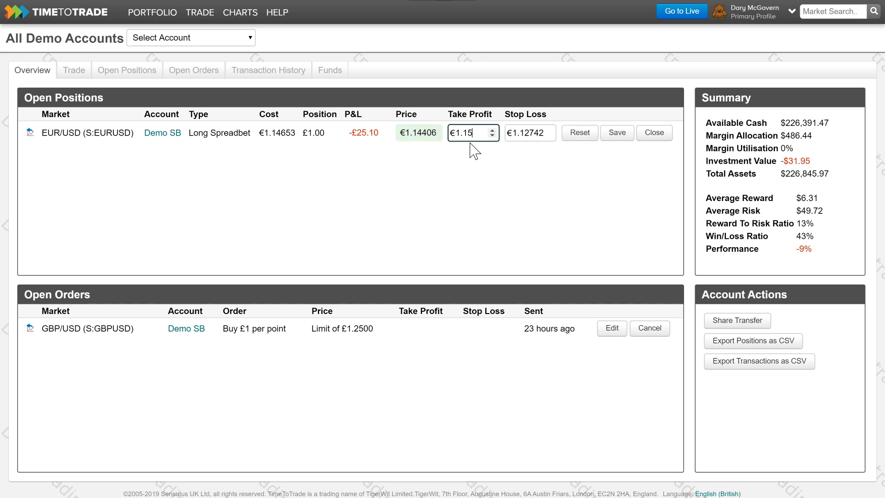
left_click(534, 135)
left_click_drag(531, 132, 548, 133)
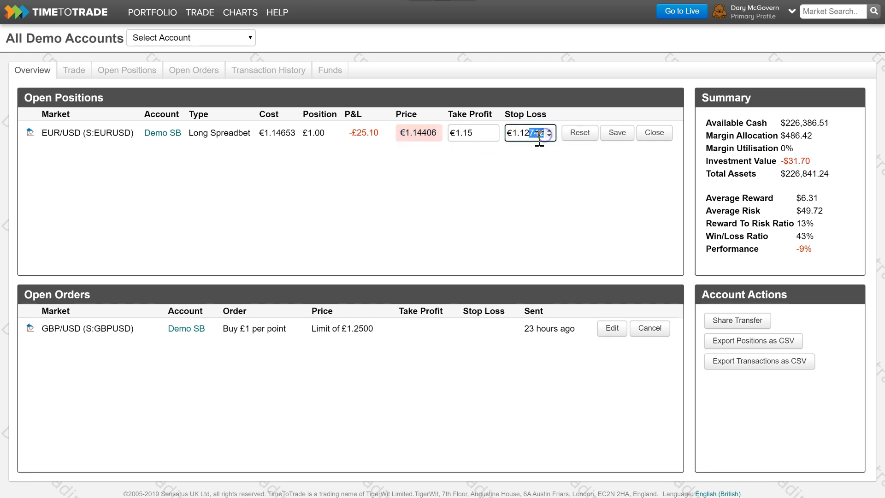
left_click(617, 132)
left_click(482, 375)
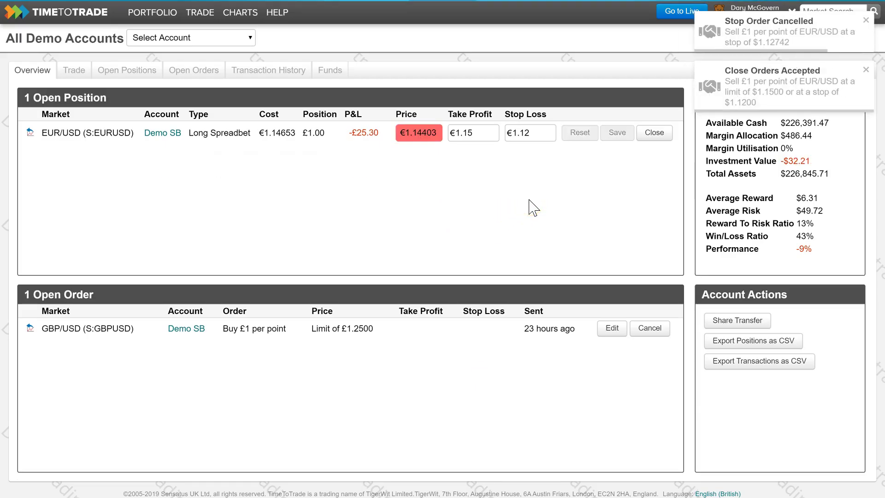
- Start closing the EUR/USD position but decline, keeping it open
left_click(654, 133)
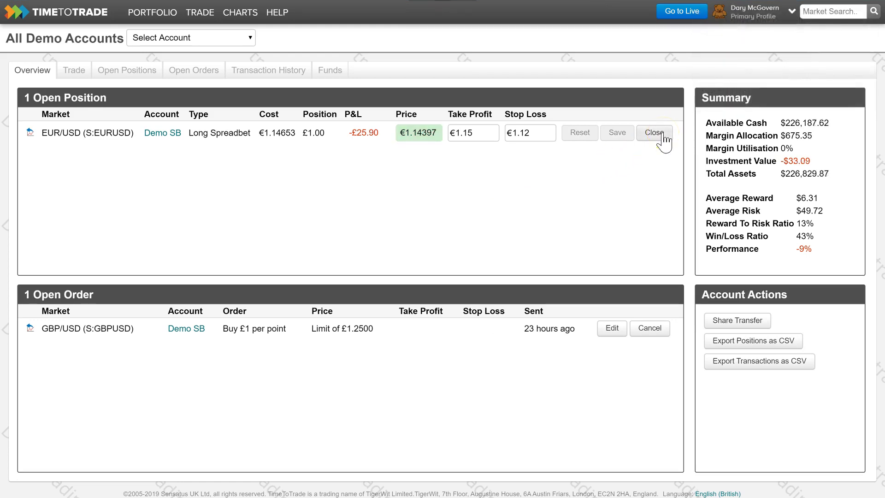
left_click(658, 133)
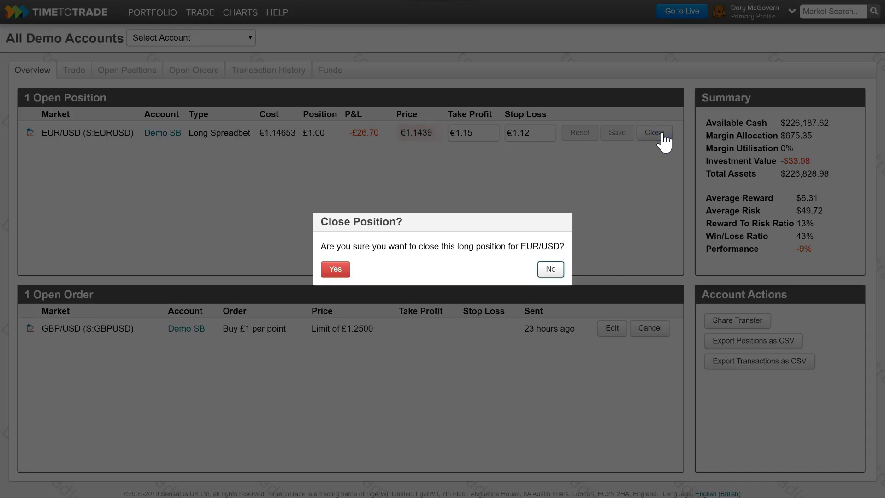
left_click(551, 269)
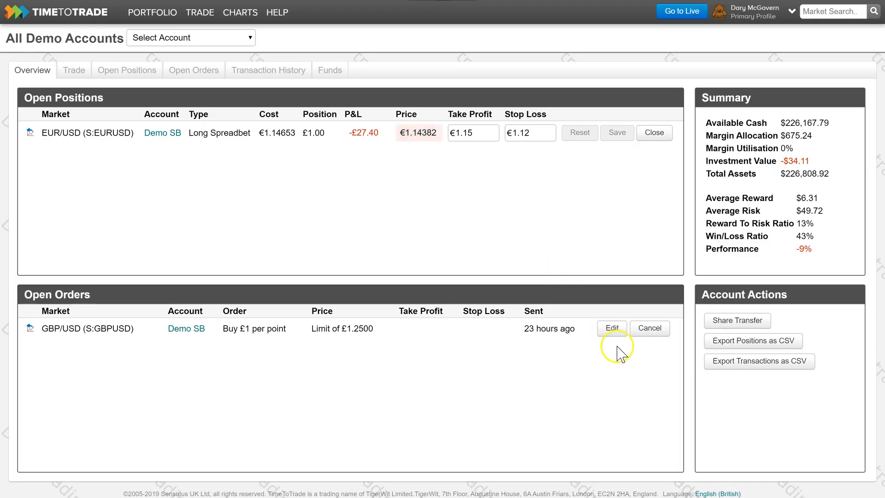
- Edit the GBP/USD limit order with take-profit and stop-loss expressed as prices
left_click(612, 329)
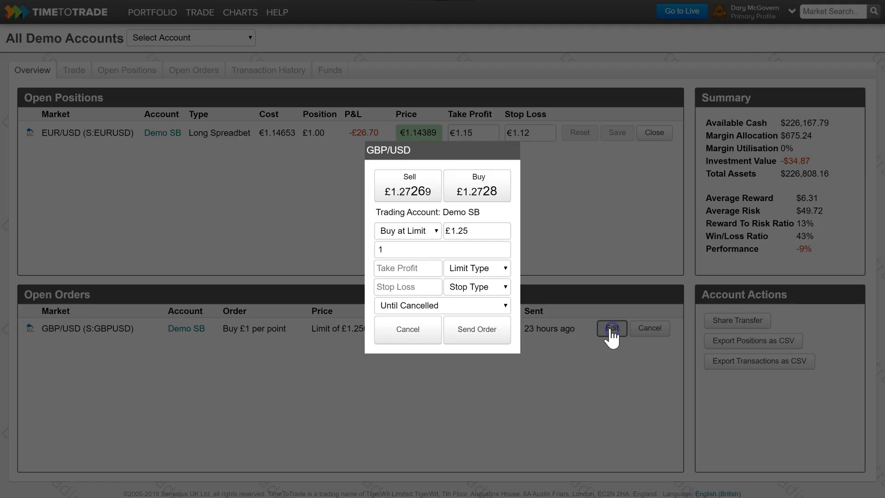
left_click(479, 268)
left_click(462, 361)
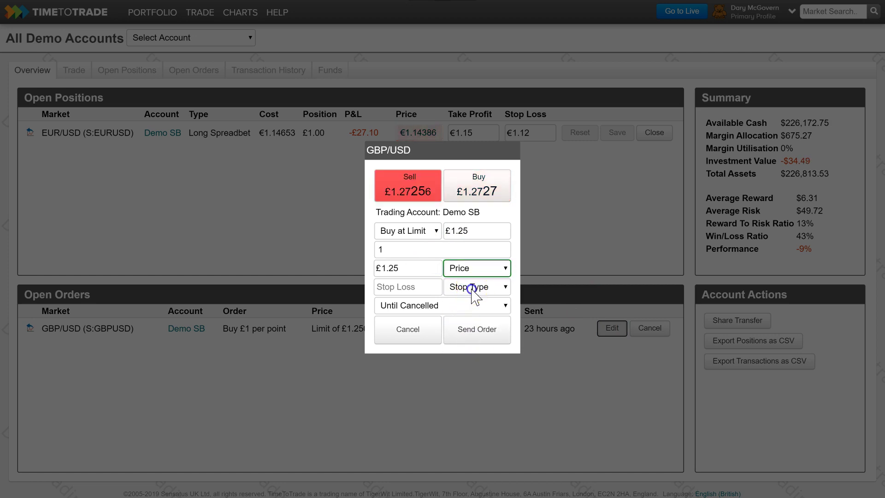
left_click(471, 287)
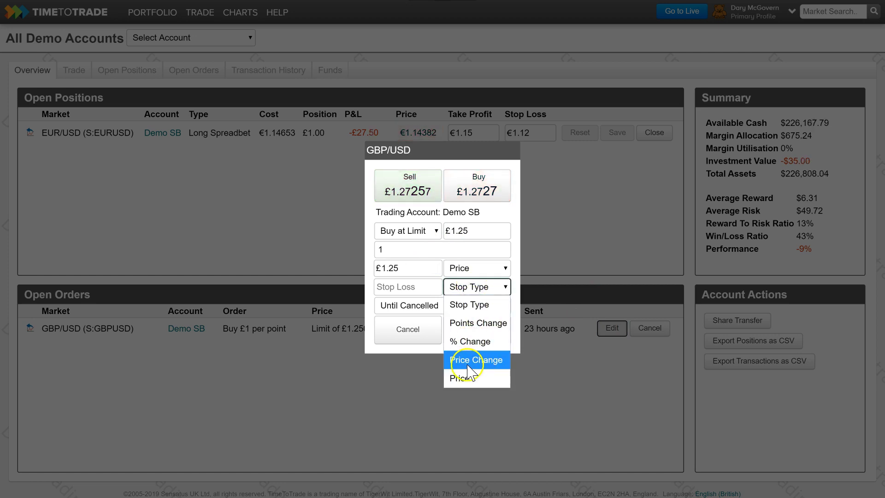
left_click(462, 379)
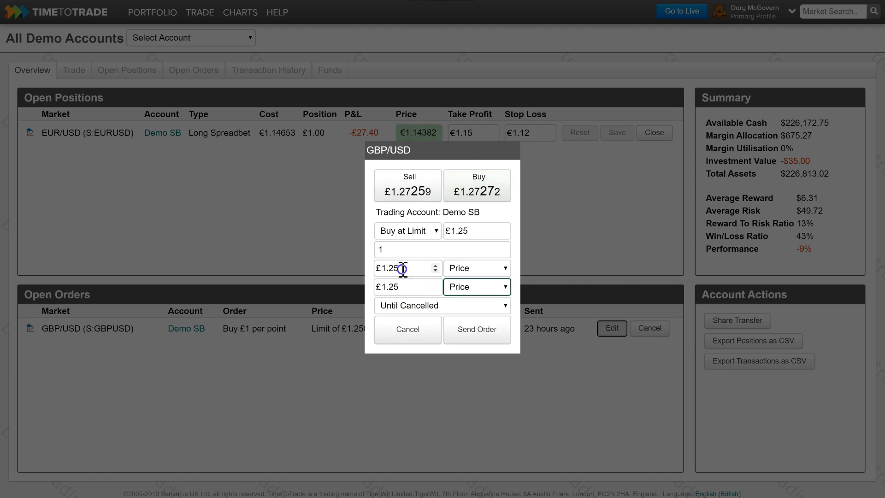
- Send the amended GBP/USD order with £1.3 take-profit and £1.2 stop-loss, confirmed
left_click_drag(403, 268, 389, 268)
type("3")
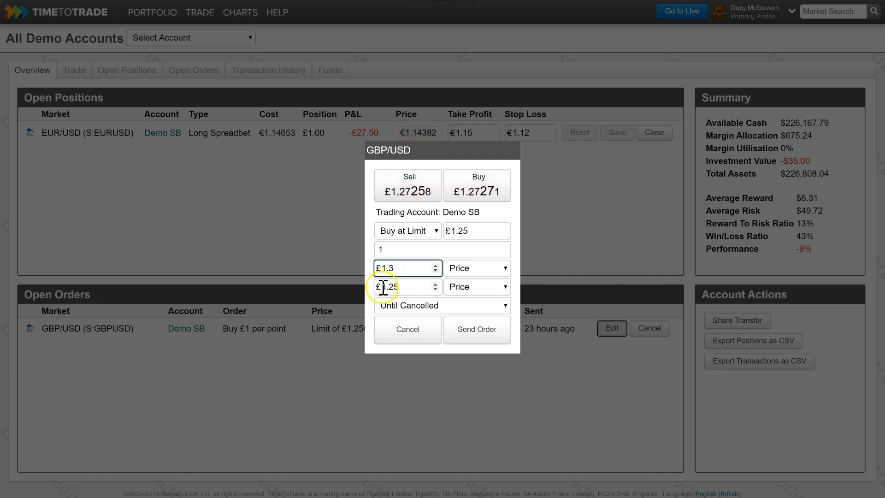
left_click(399, 288)
key("BackSpace")
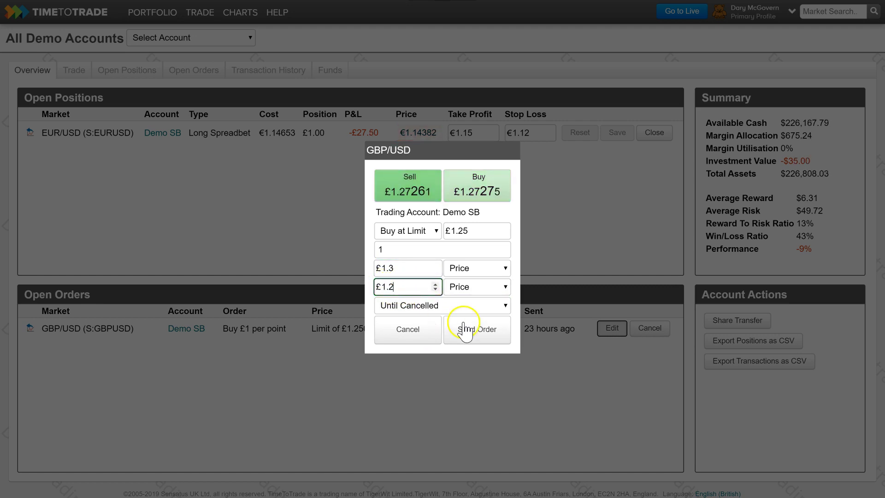
left_click(466, 330)
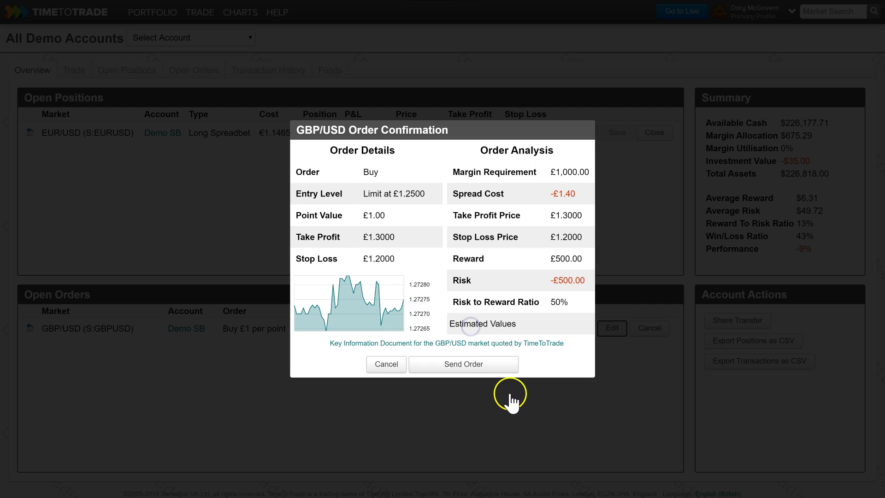
left_click(475, 367)
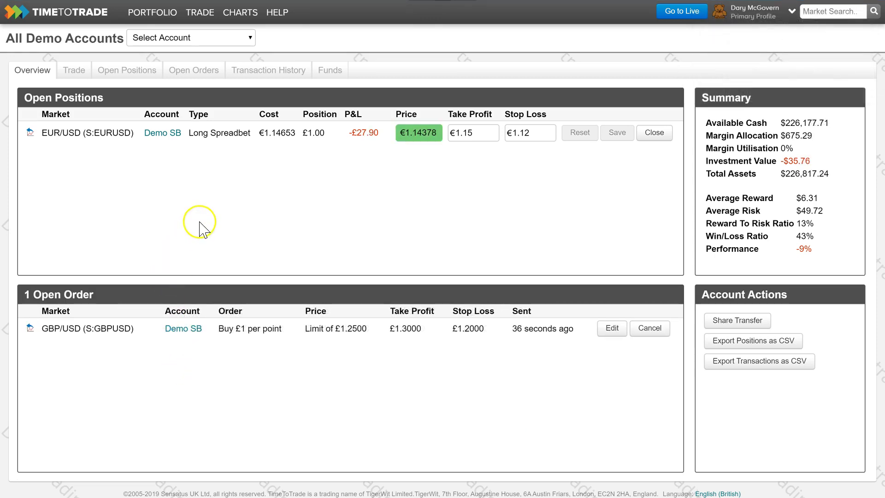
- Browse Open Positions, Open Orders and History, then show the Funds page
left_click(134, 69)
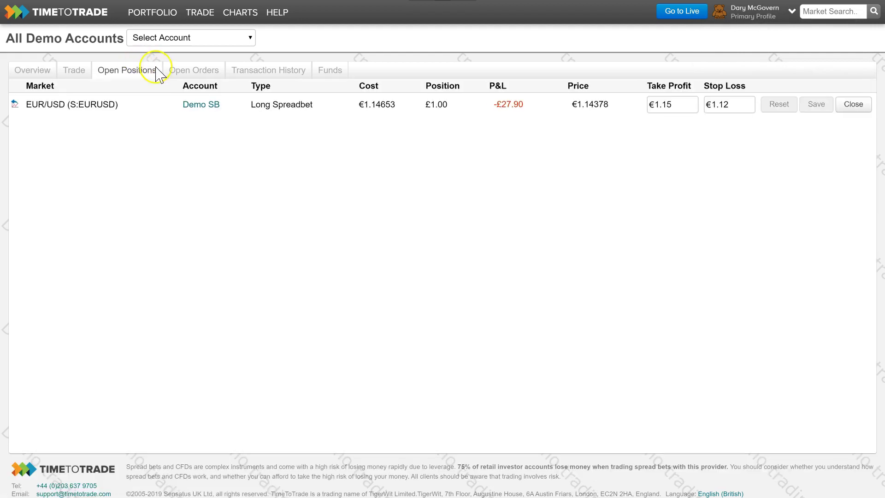
left_click(185, 69)
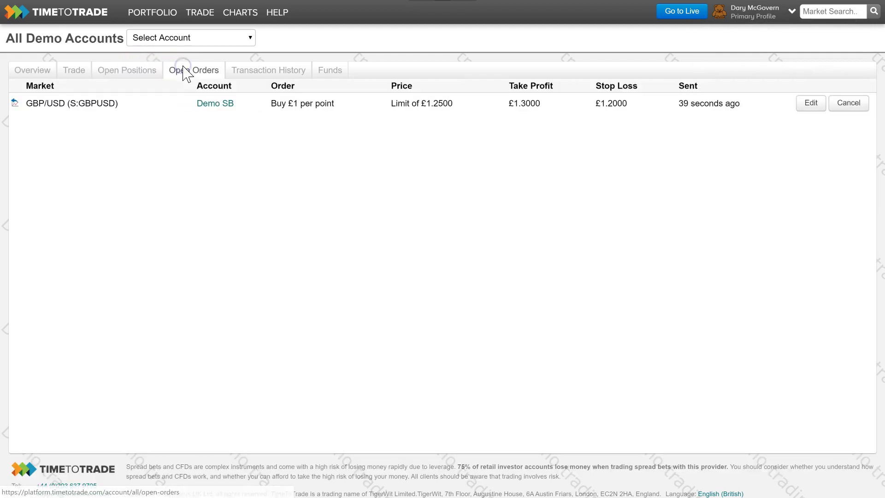
left_click(260, 69)
left_click(330, 70)
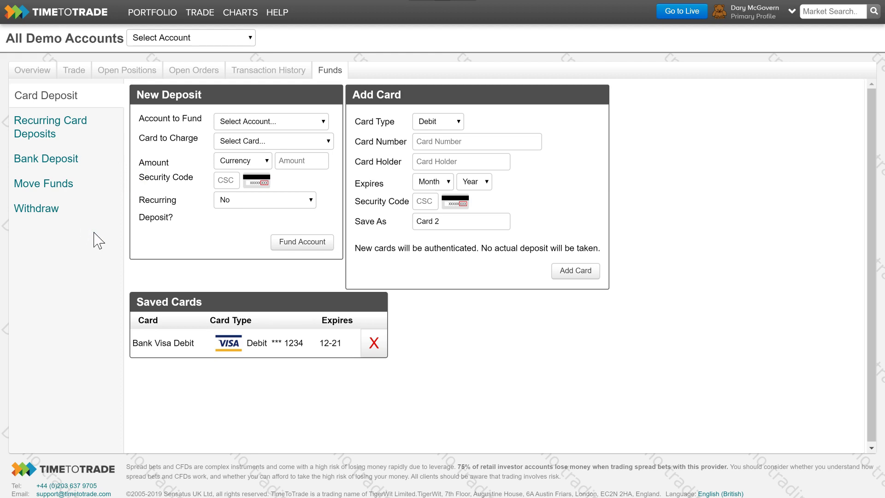
- Show the recurring card deposit setup in the Funds section
left_click(70, 128)
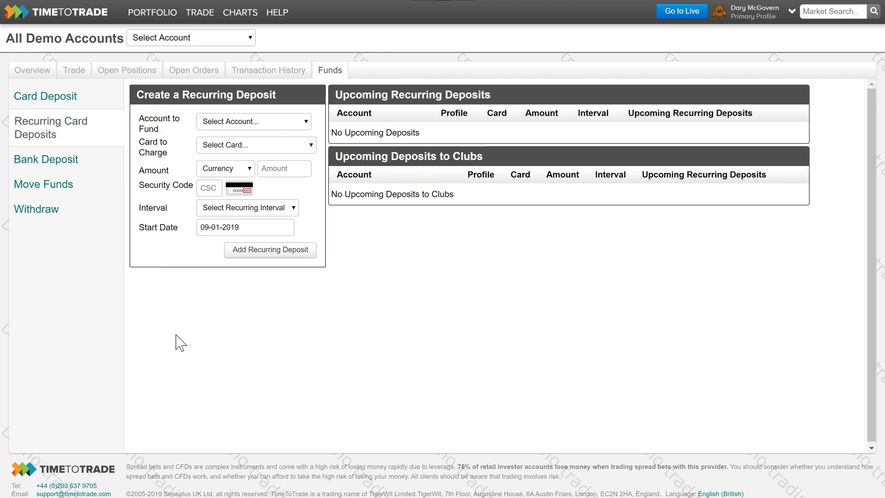
- View bank deposit details for the Share Trading account, then bring up Move Funds
left_click(83, 161)
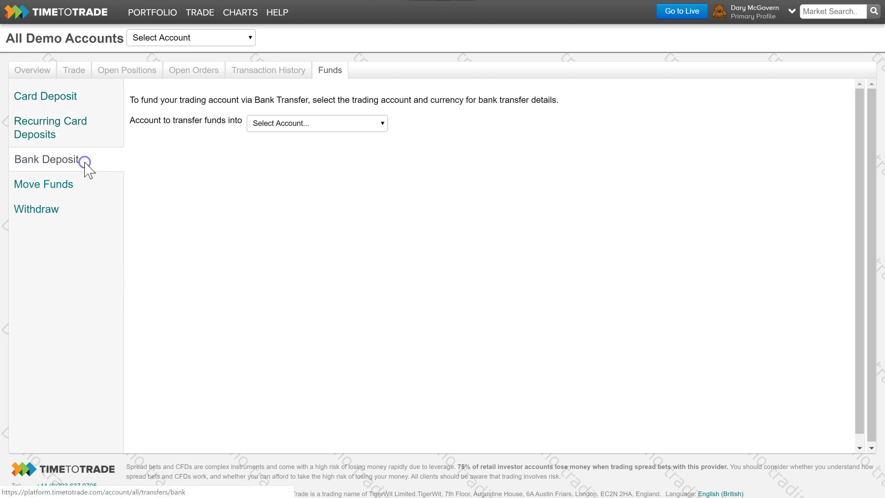
left_click(291, 126)
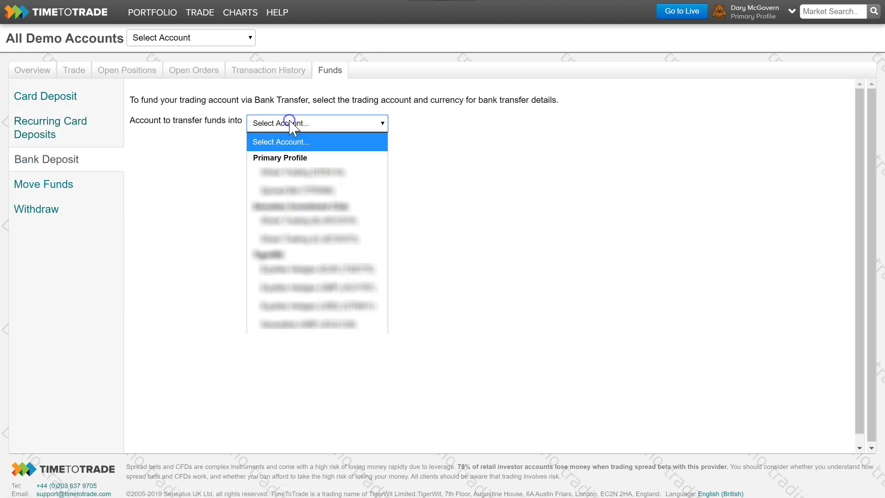
left_click(305, 173)
left_click(253, 294)
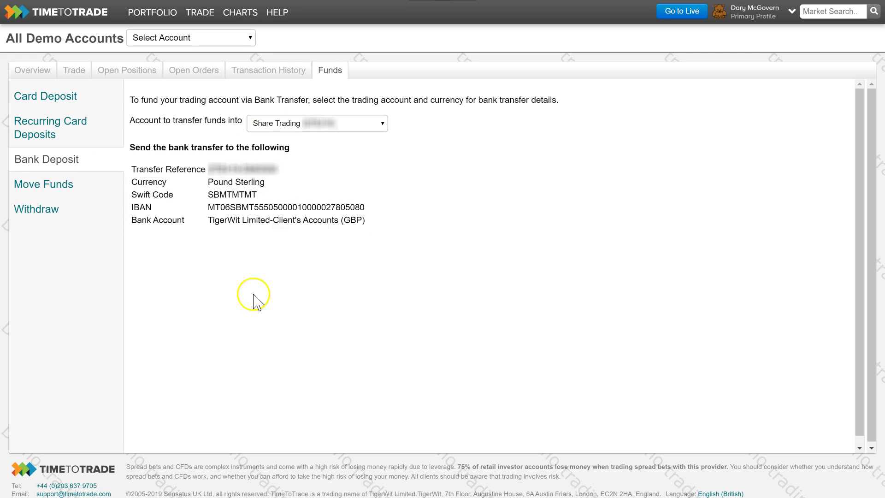
left_click(49, 184)
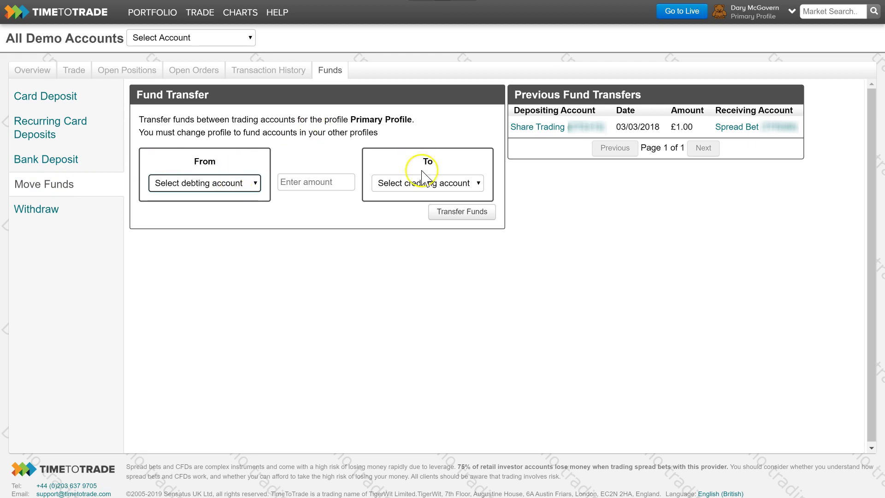
left_click(310, 182)
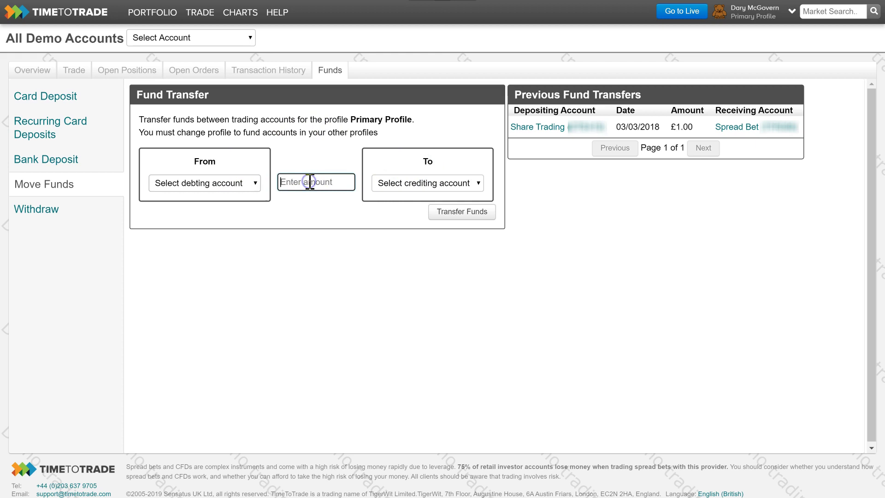
left_click(310, 212)
left_click(62, 210)
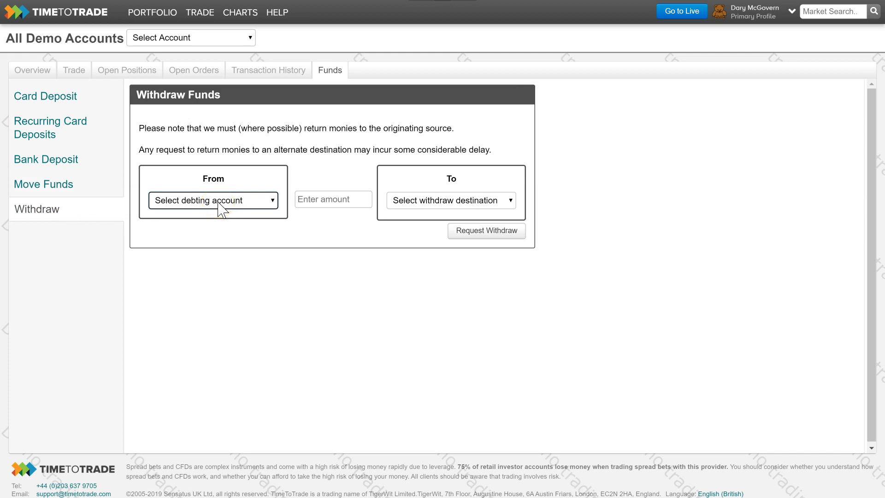
- Withdraw from Share Trading to a UK Bank Account
left_click(219, 206)
left_click(211, 248)
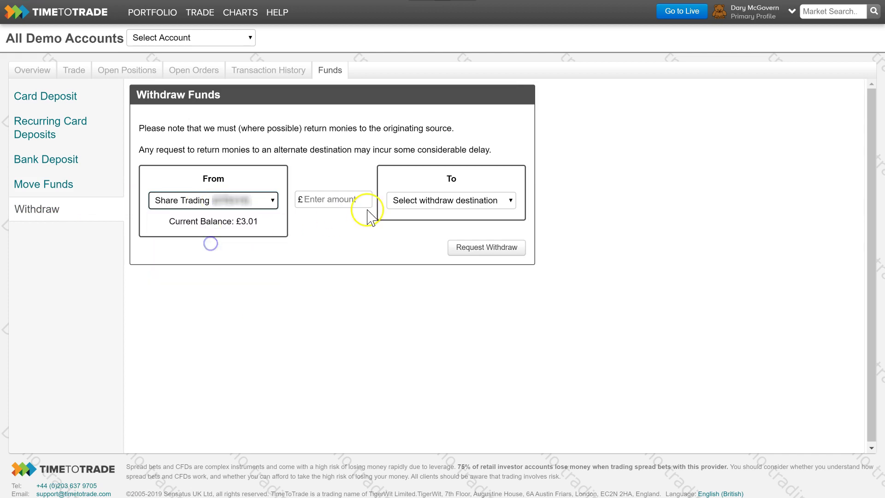
left_click(421, 201)
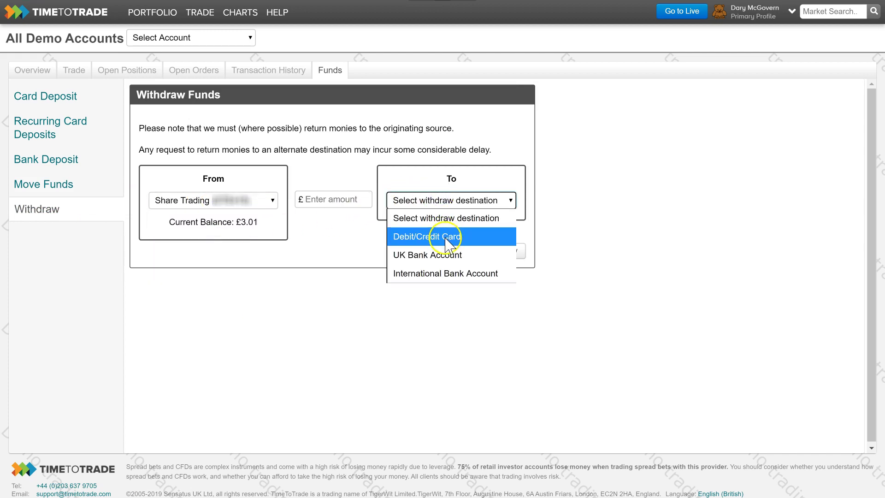
left_click(443, 257)
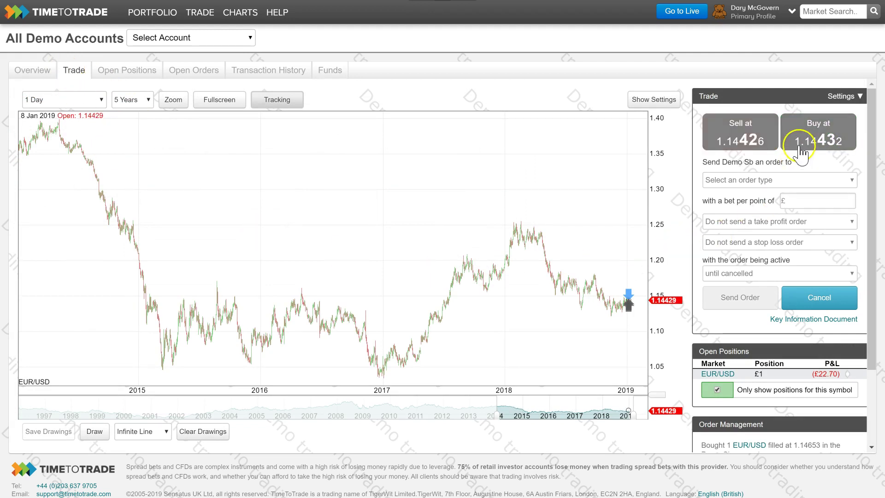
- Buy at Ask with £1 per point, dragging take-profit to 1.2198 and stop-loss to 1.06556
left_click(830, 131)
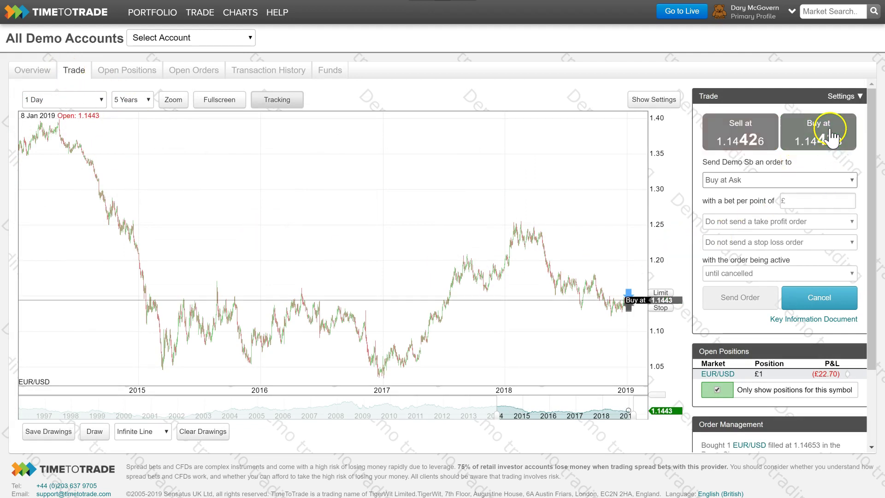
left_click(830, 201)
type("1")
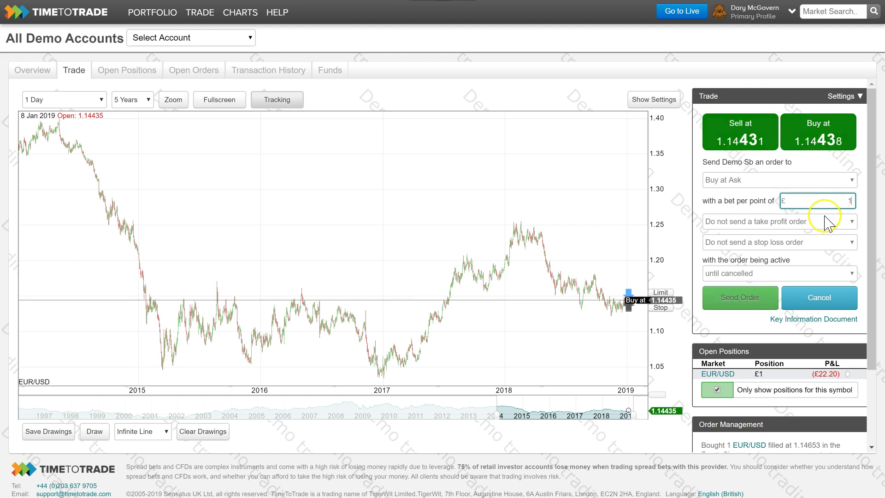
left_click_drag(660, 293, 660, 253)
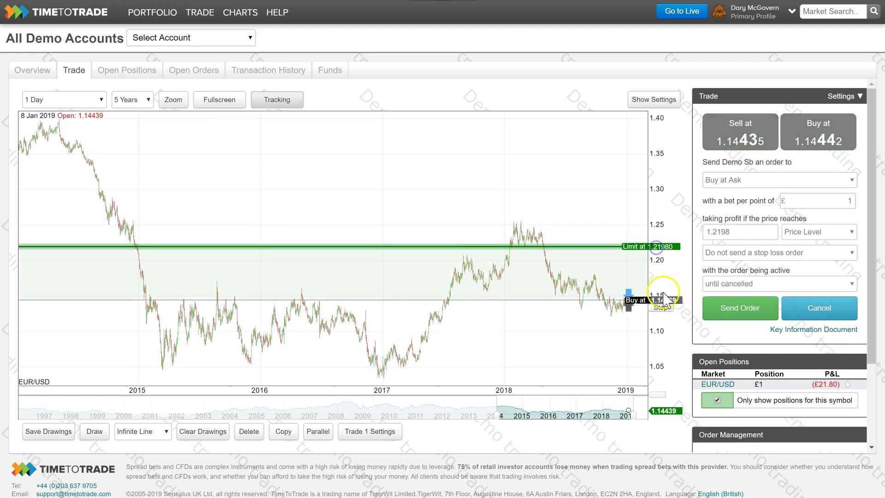
left_click_drag(661, 307, 671, 358)
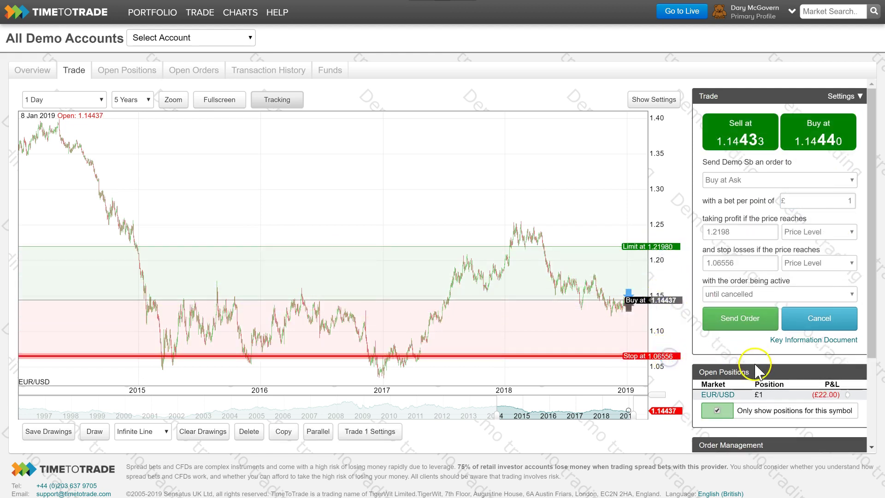
- Add an RSI secondary chart and make the price pane taller than it
left_click(653, 100)
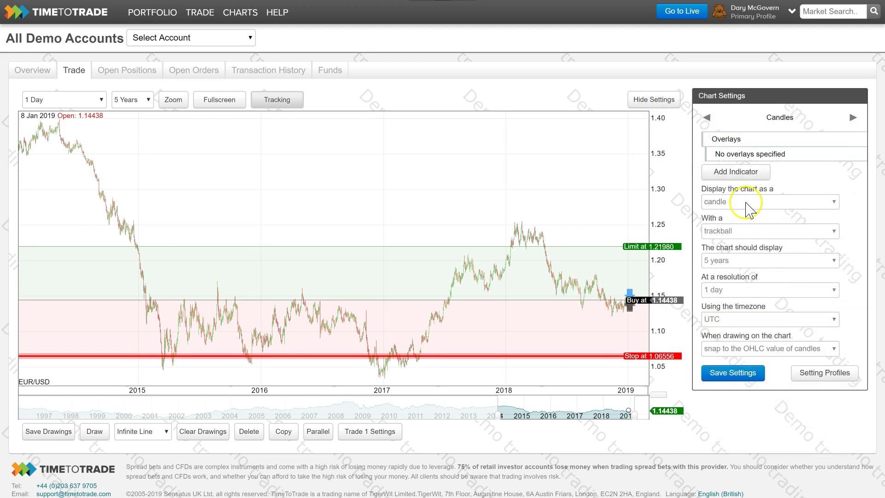
left_click(742, 172)
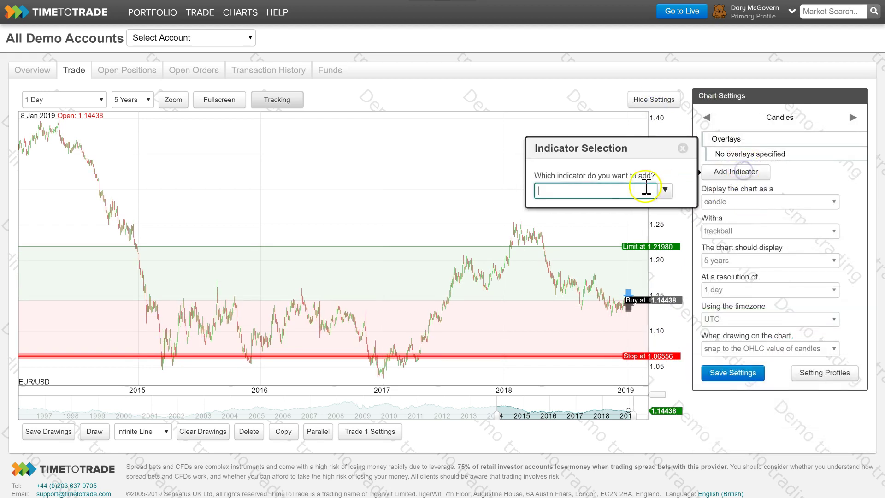
left_click(634, 192)
type("RSI")
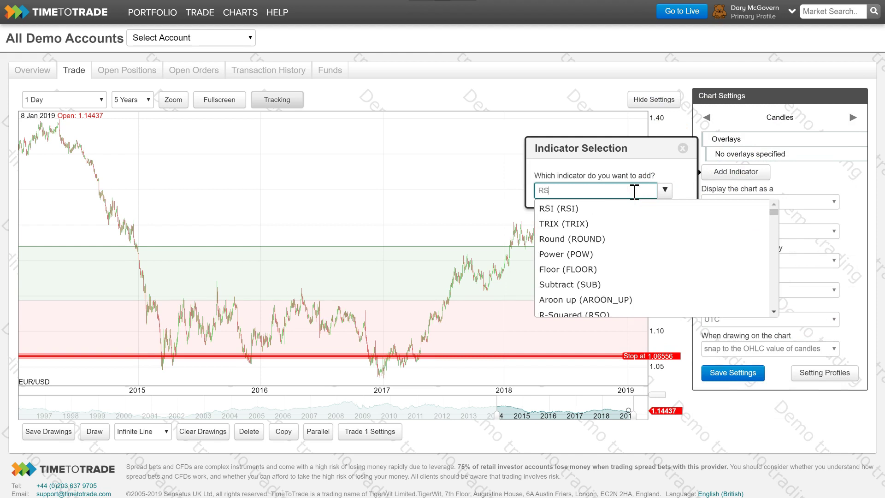
left_click(629, 208)
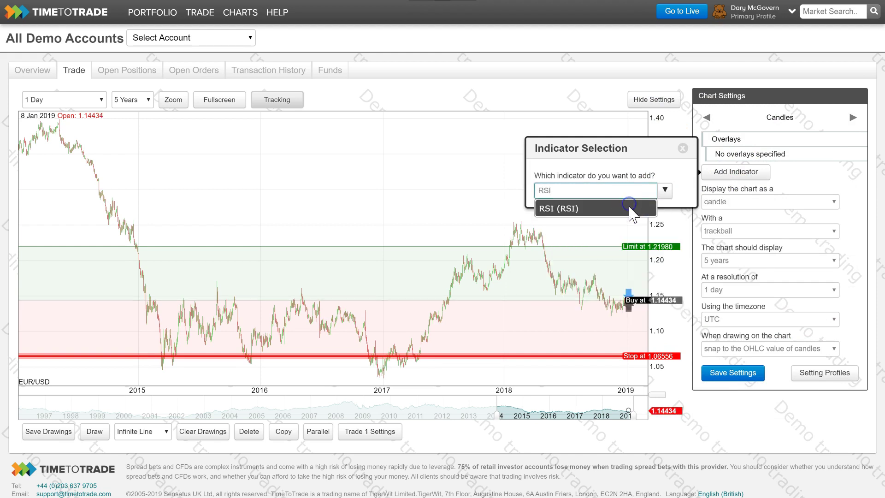
left_click(796, 201)
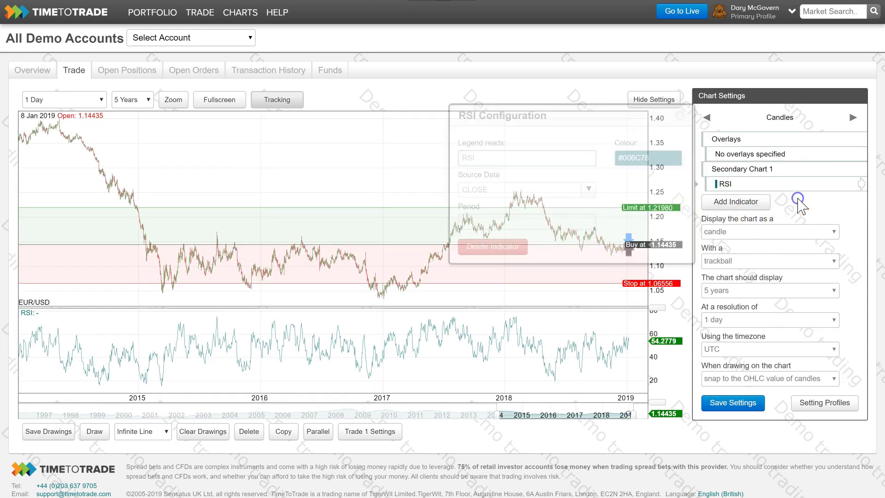
left_click_drag(655, 315, 654, 327)
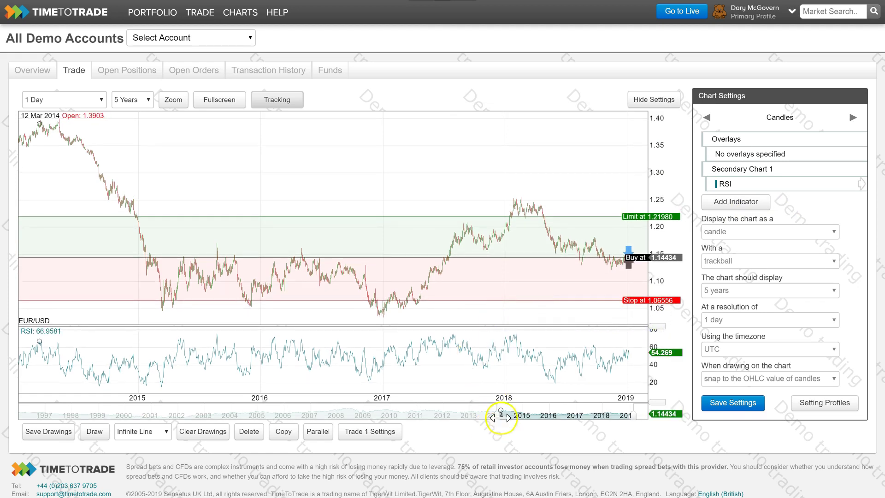
- Narrow the chart to 2016–2019 and draw a trendline through the July and November 2018 lows
left_click_drag(500, 415, 567, 415)
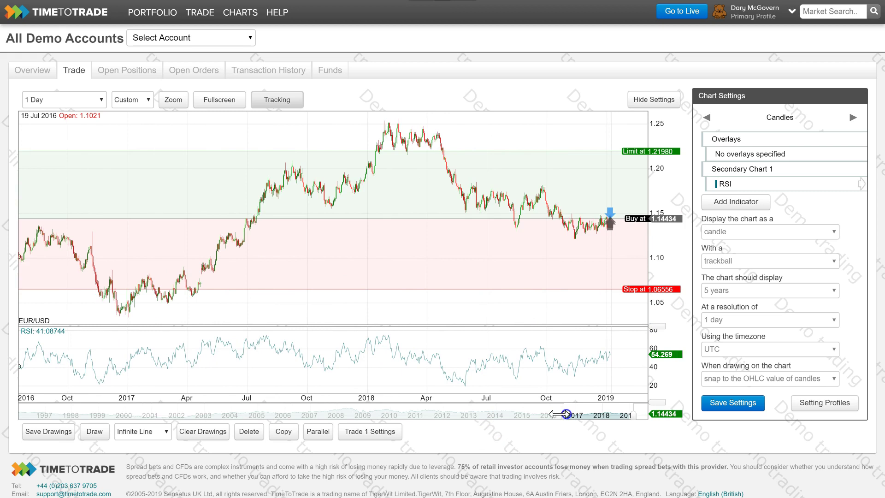
mouse_move(120, 445)
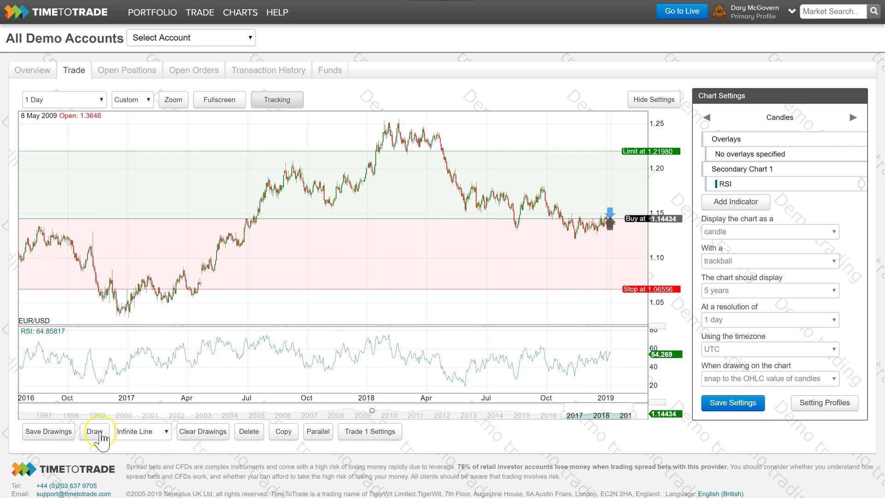
left_click(97, 431)
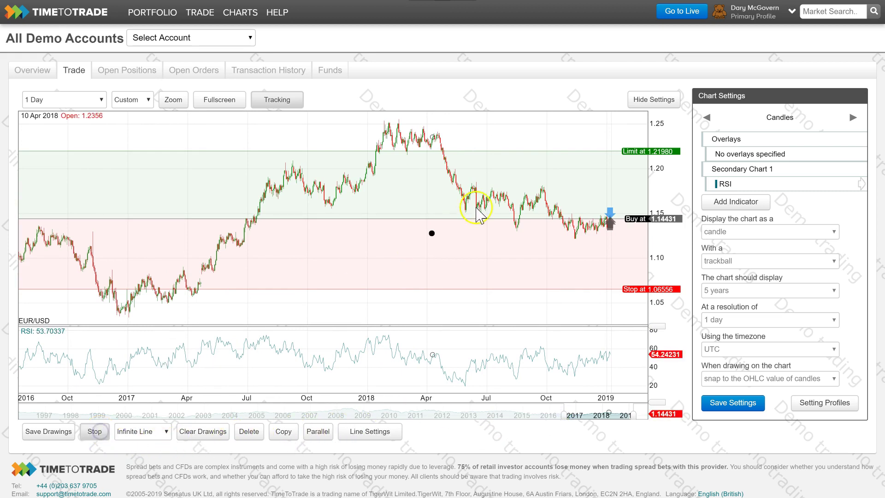
left_click(518, 231)
left_click(576, 242)
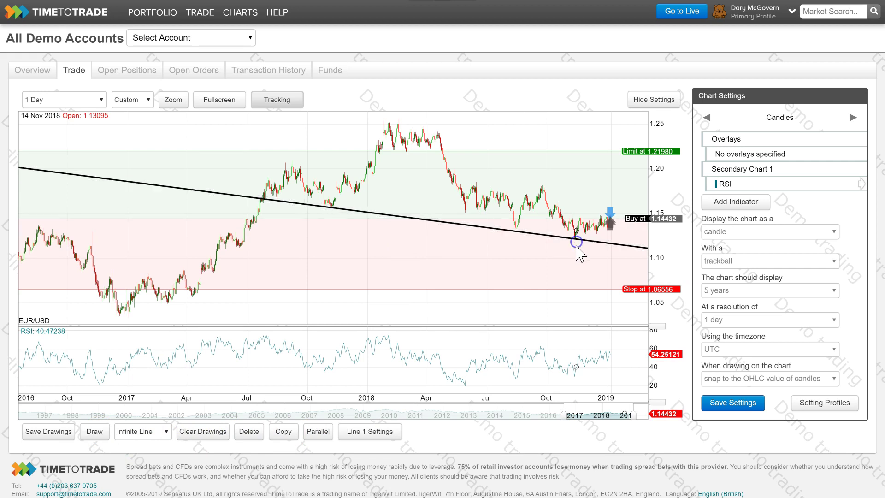
left_click(654, 99)
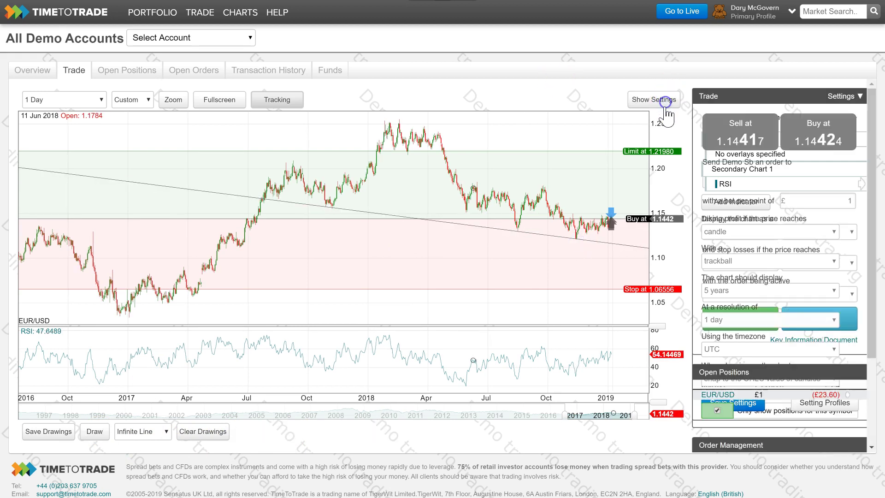
- Search the GBPUSD market, then return to the accounts Overview
left_click(831, 12)
type("GBPUSD")
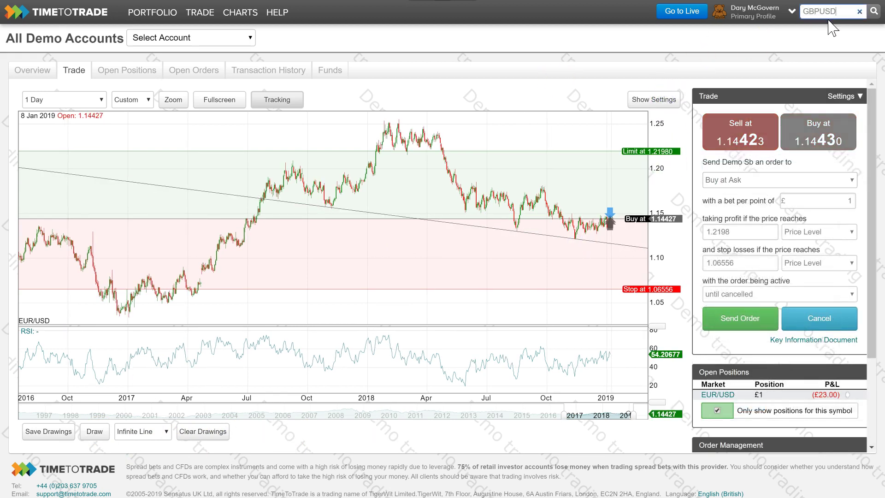
left_click(32, 69)
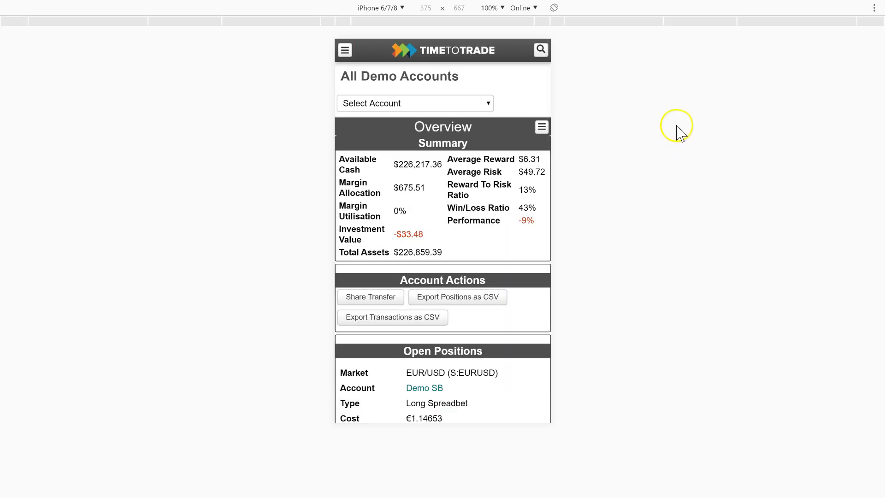
- Preview the overview on an iPad Pro rotated to landscape
left_click(403, 7)
left_click(390, 157)
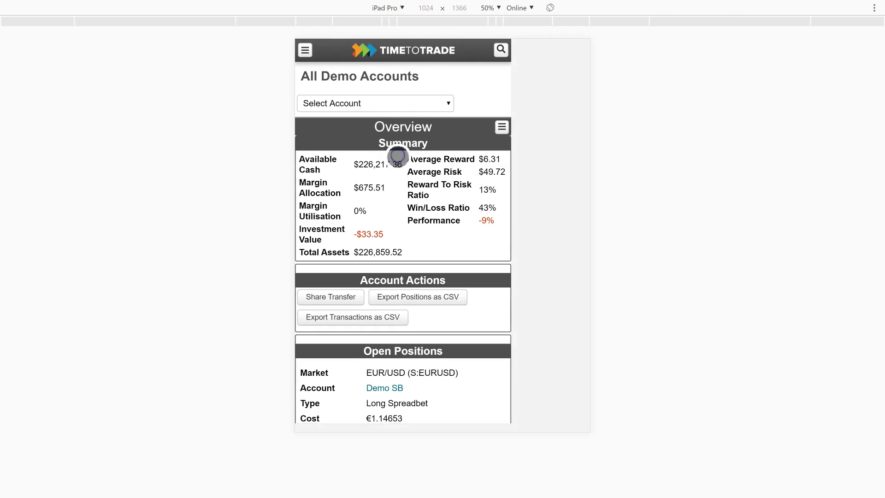
left_click(550, 7)
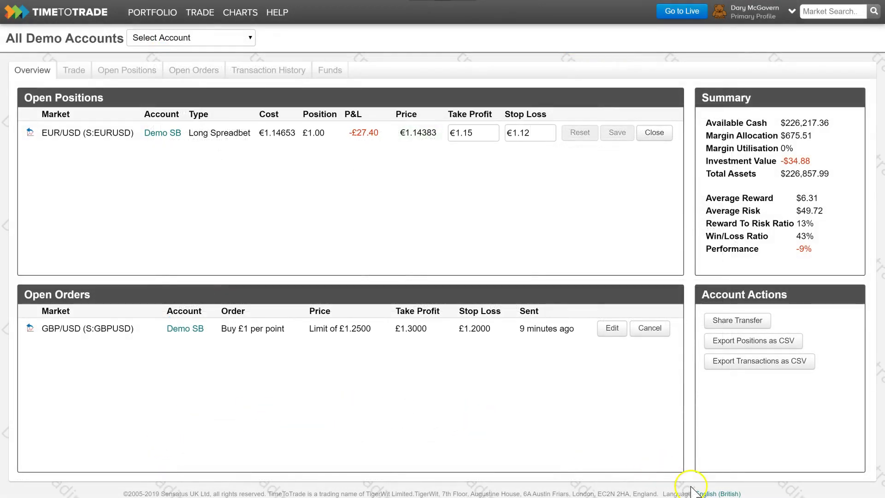
- Expand the footer's English (British) language selector to show the available languages
left_click(718, 494)
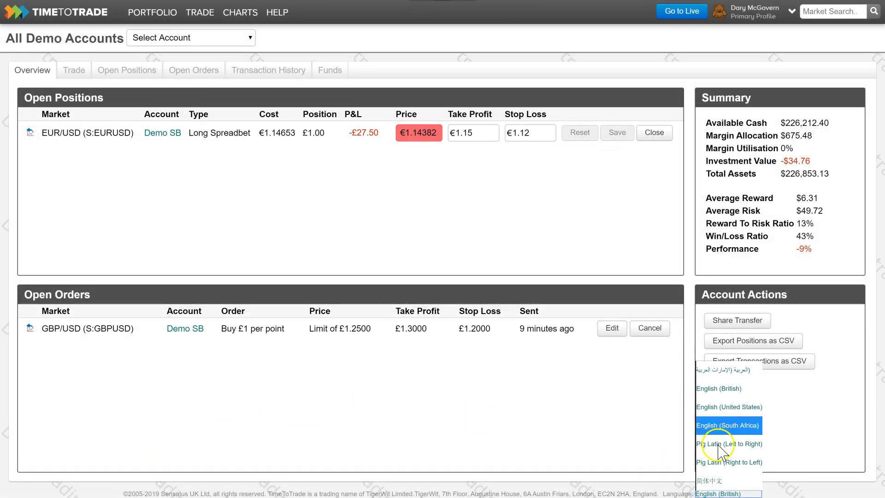